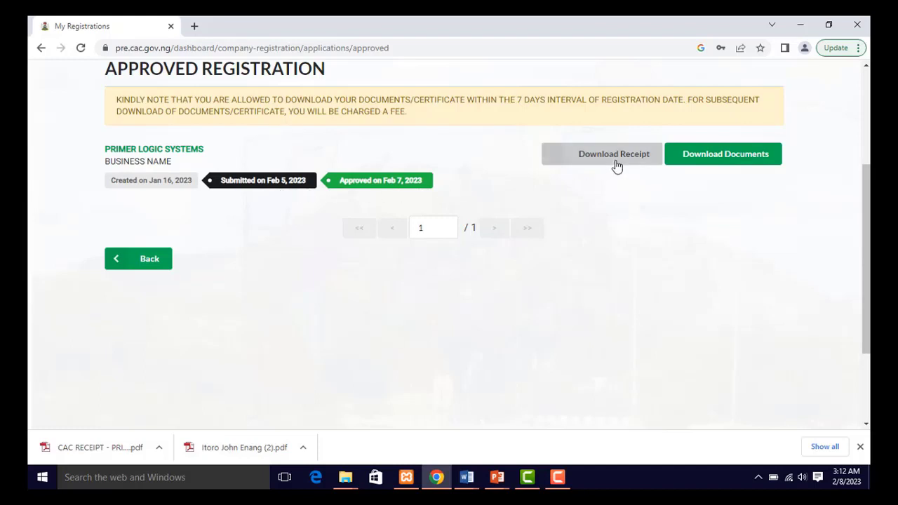
- Open the downloadable documents for the approved PRIMER LOGIC SYSTEMS registration and read through its STATUS_REPORT
click(719, 161)
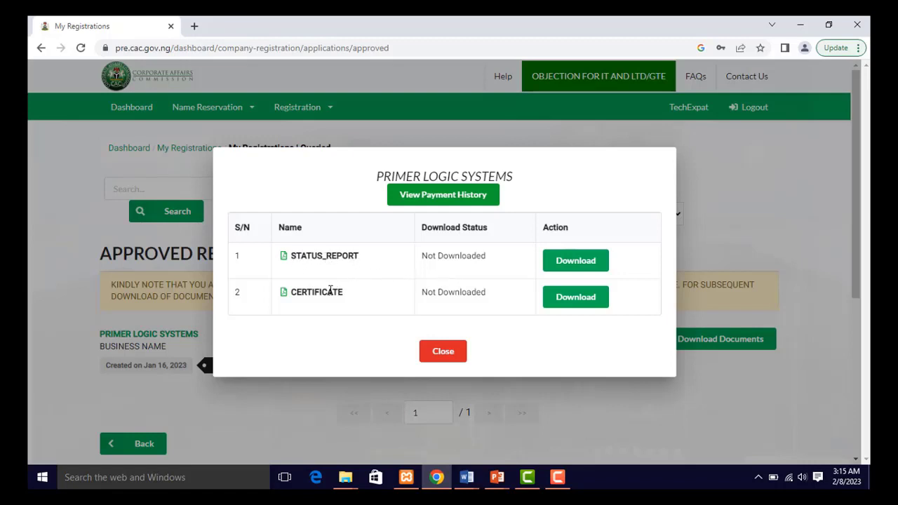
click(585, 266)
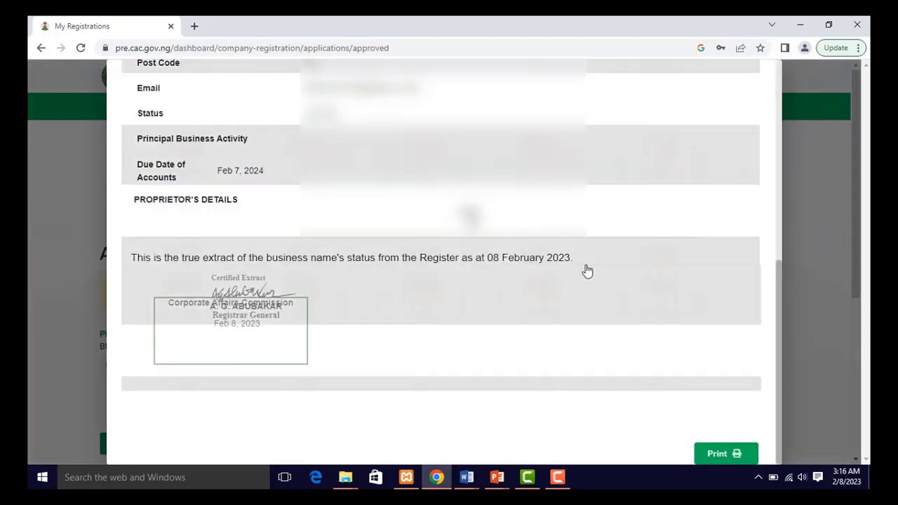
scroll(588, 271, down, 5)
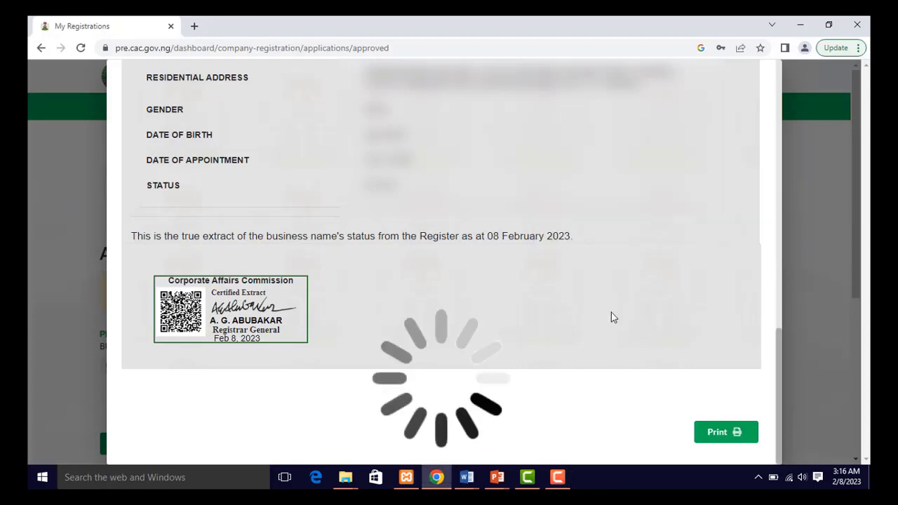
scroll(442, 266, up, 15)
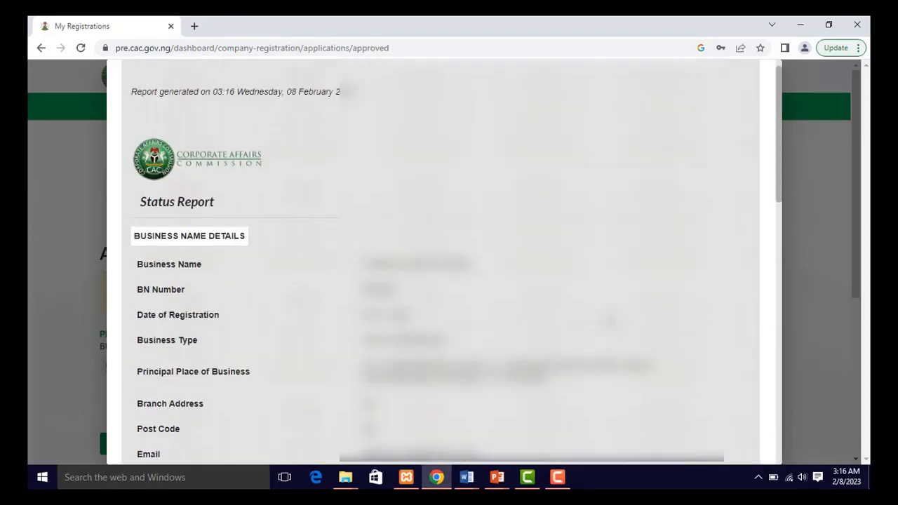
scroll(609, 320, down, 5)
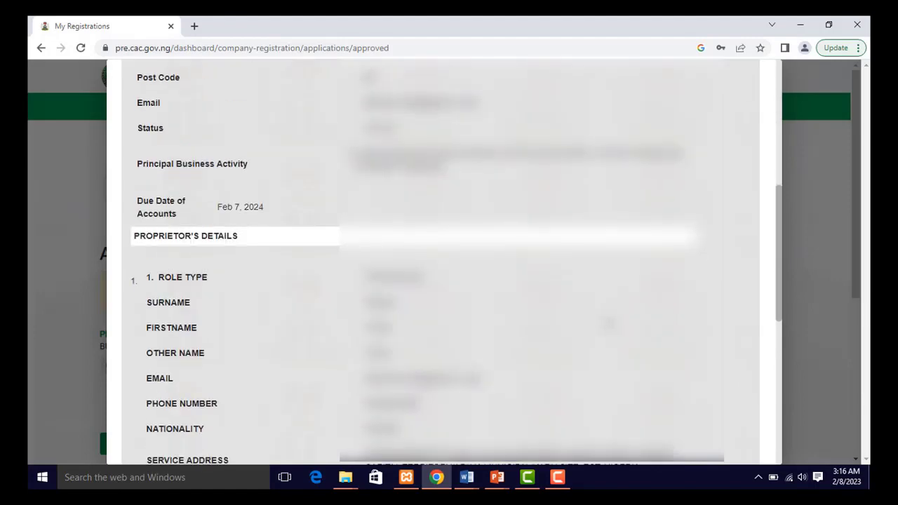
scroll(609, 323, down, 8)
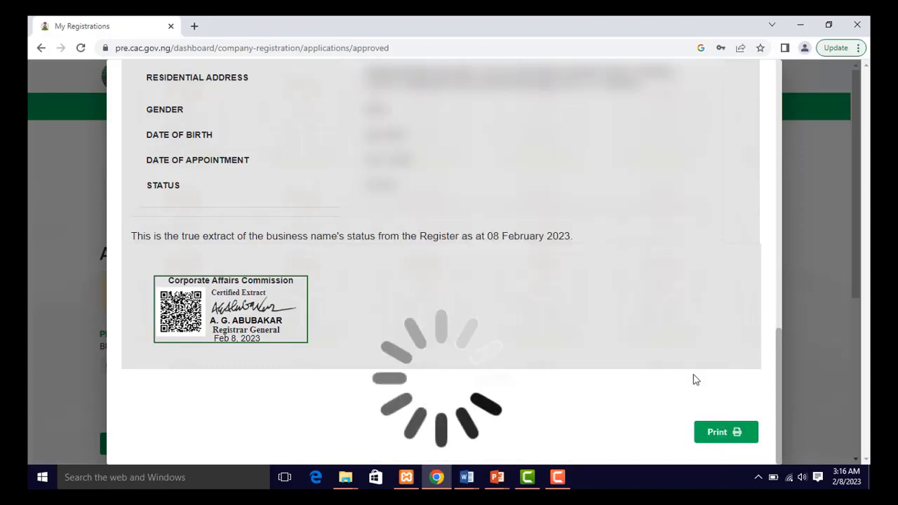
- Print the status report with Microsoft Print to PDF, saving it as CAC registration Document in the CAC docs folder
click(726, 433)
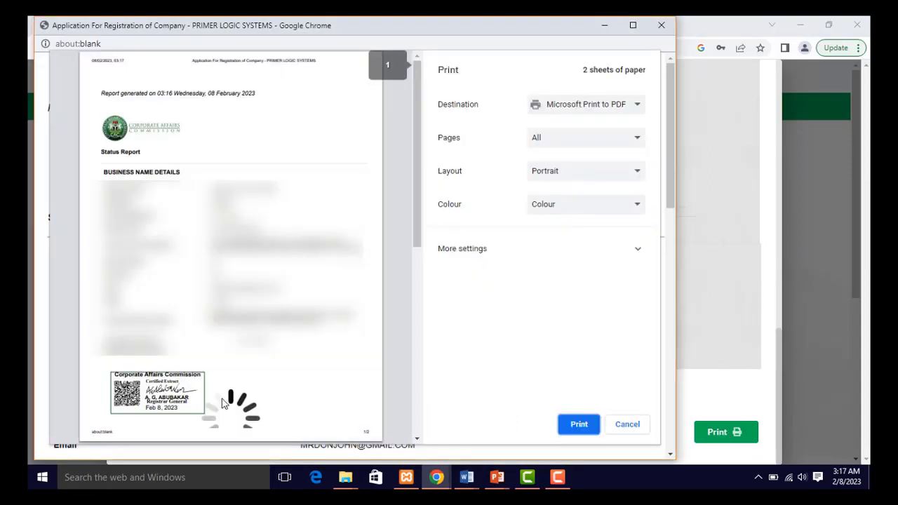
scroll(218, 398, down, 5)
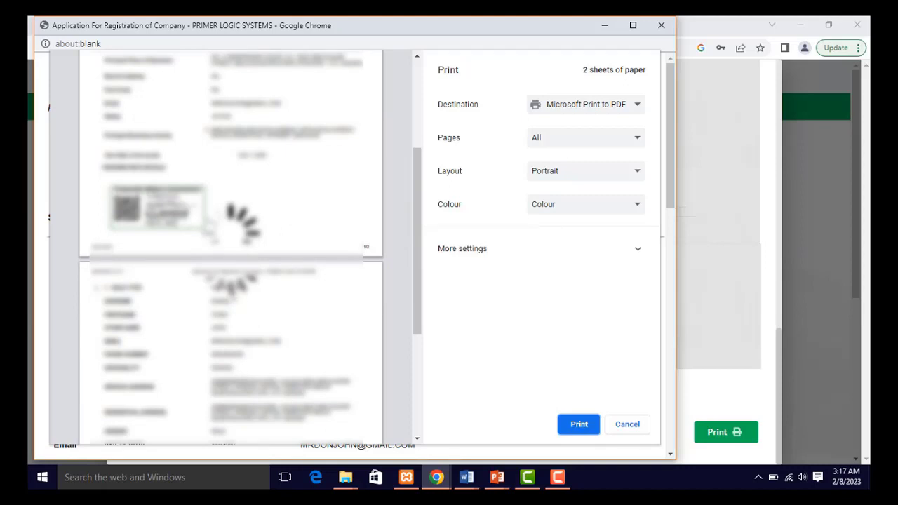
scroll(232, 246, down, 5)
scroll(232, 246, down, 1)
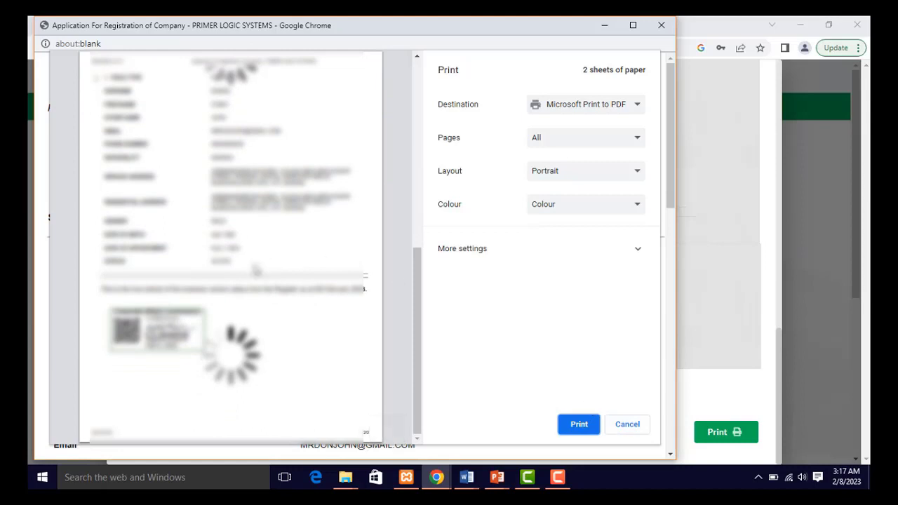
scroll(254, 270, up, 5)
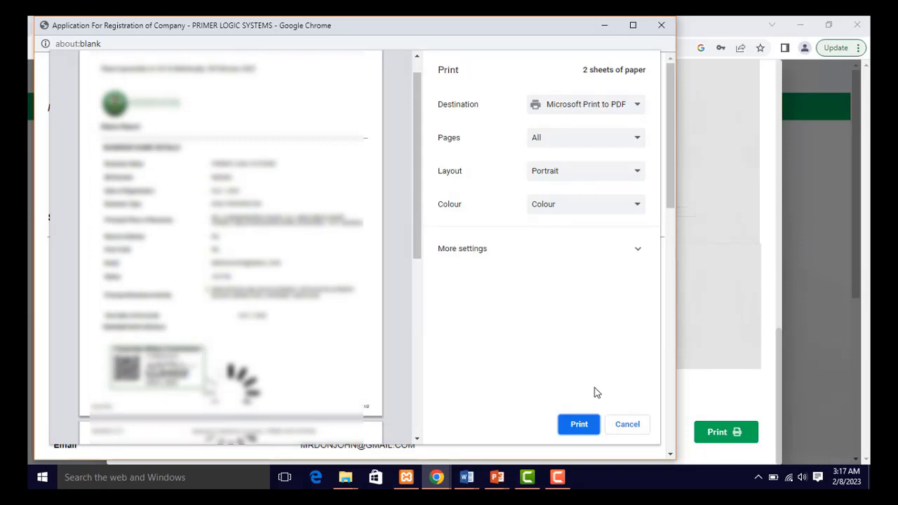
click(578, 425)
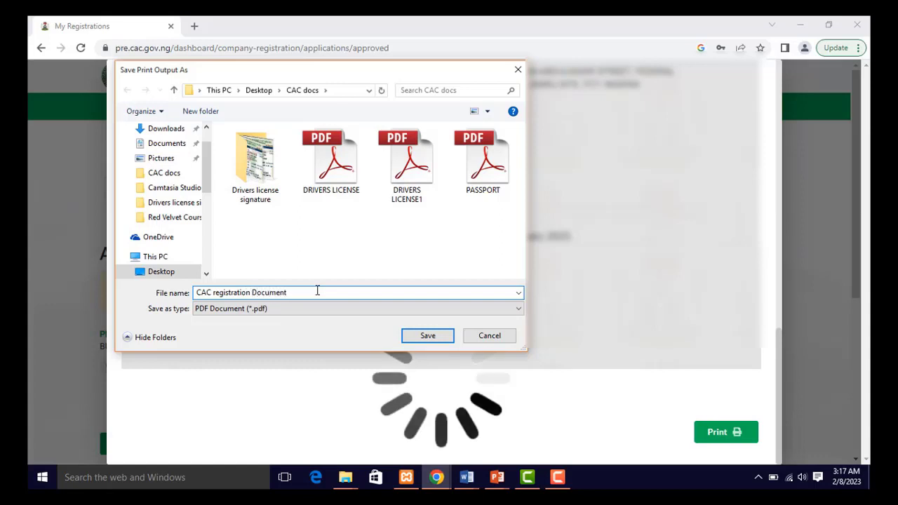
click(428, 335)
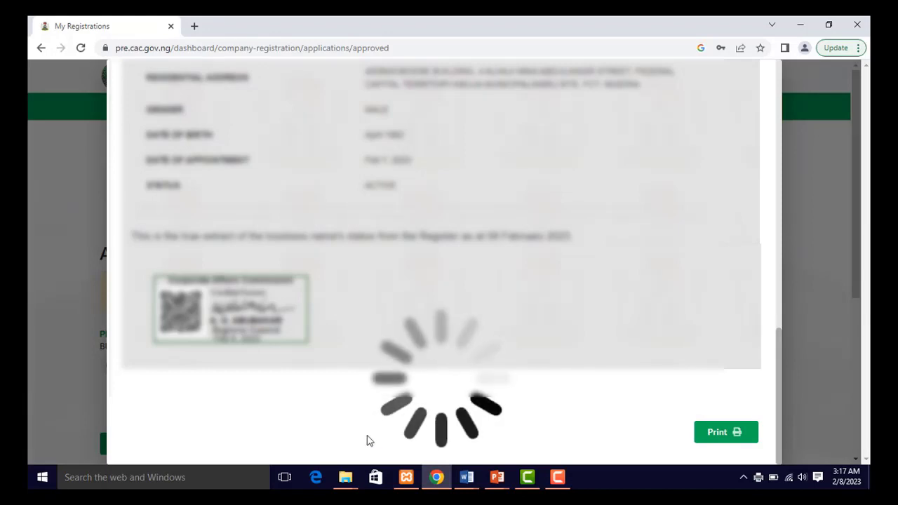
- Find the CAC PDF on the desktop and open it in a maximized Adobe Reader window
mouse_move(347, 481)
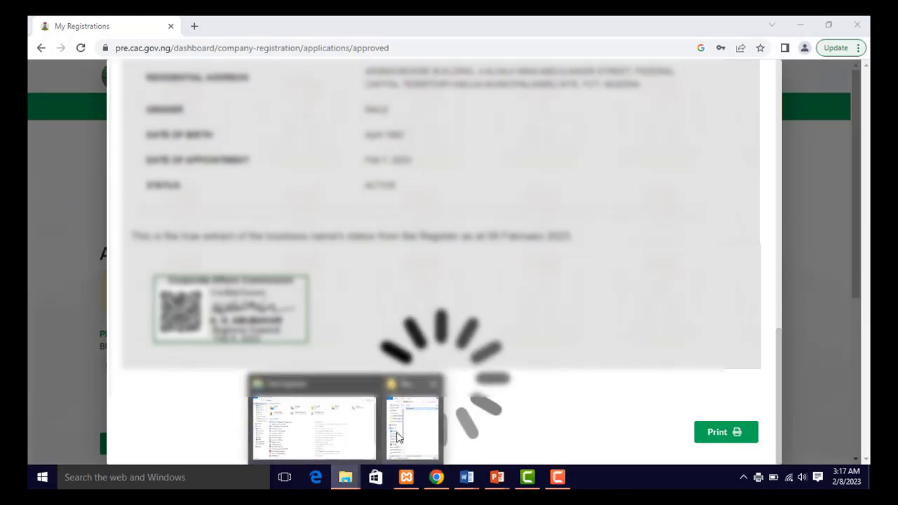
mouse_move(404, 437)
mouse_move(351, 432)
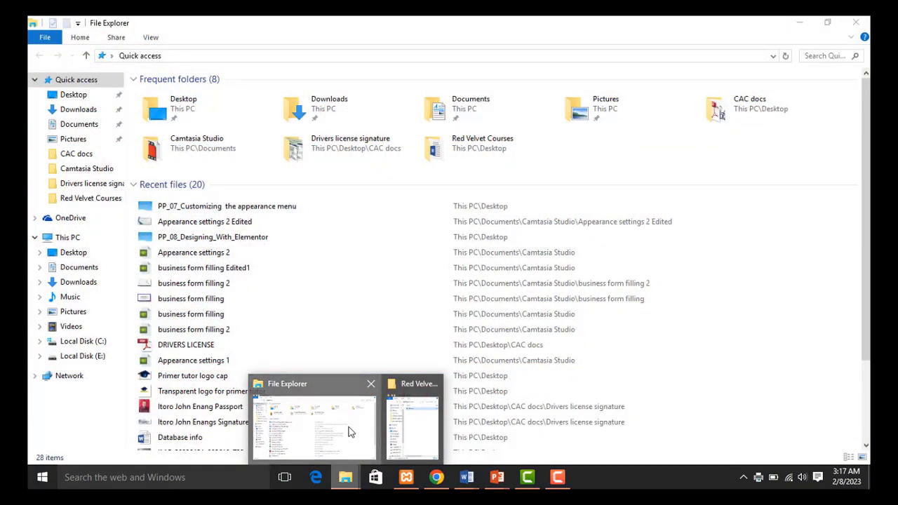
click(349, 432)
click(80, 236)
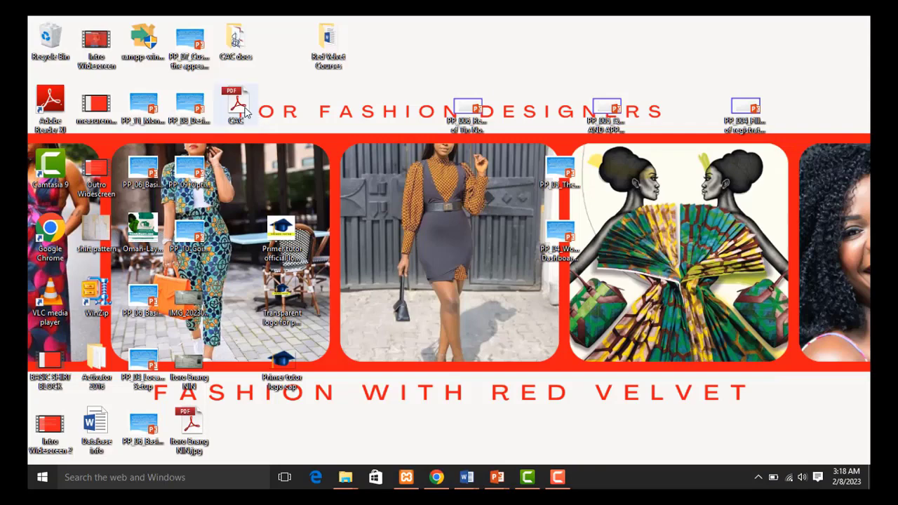
double_click(242, 109)
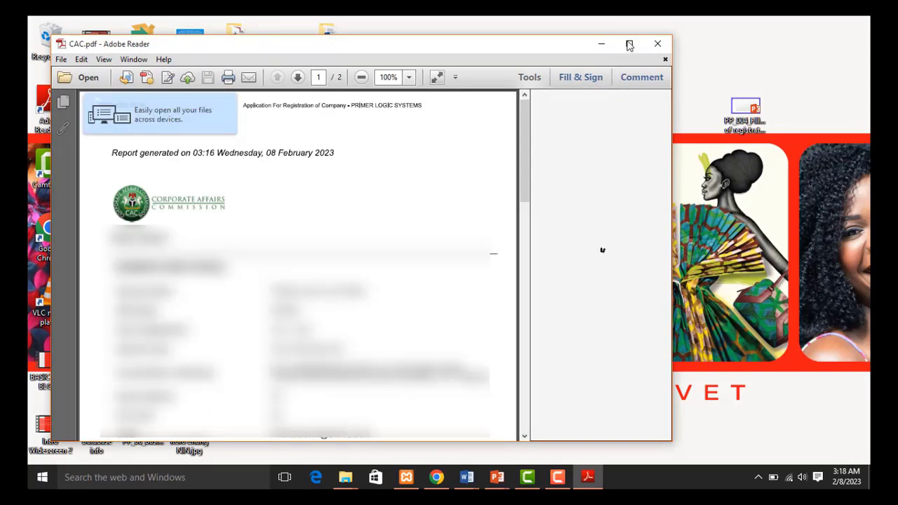
click(630, 44)
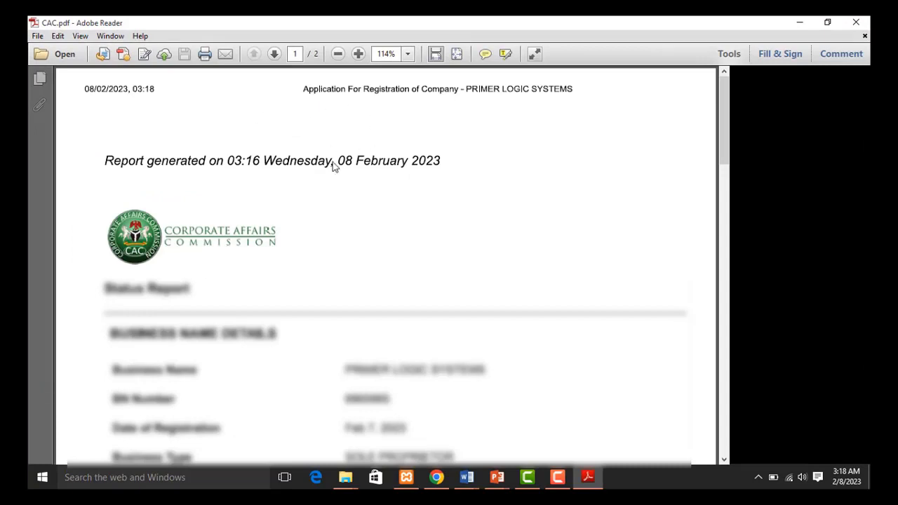
- Read both pages of the status report PDF, from the business name details to the closing stamp, and close it
scroll(340, 185, down, 2)
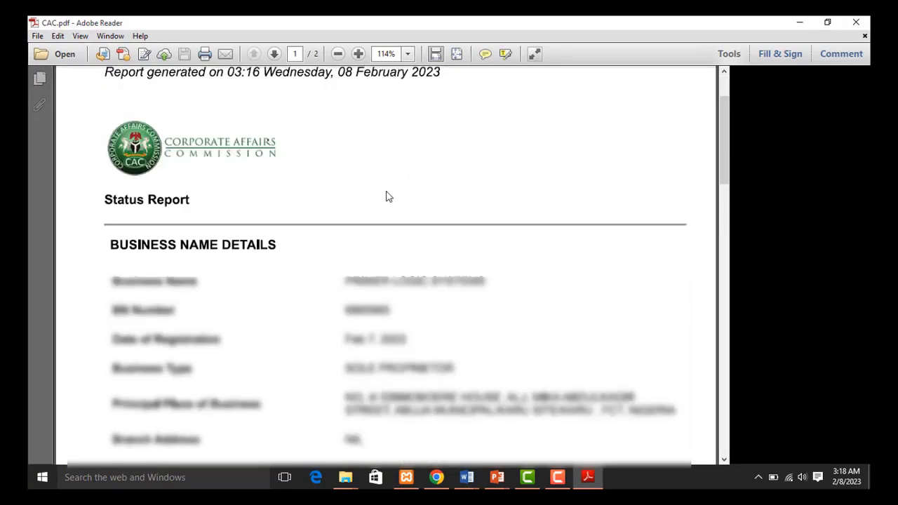
scroll(391, 197, down, 2)
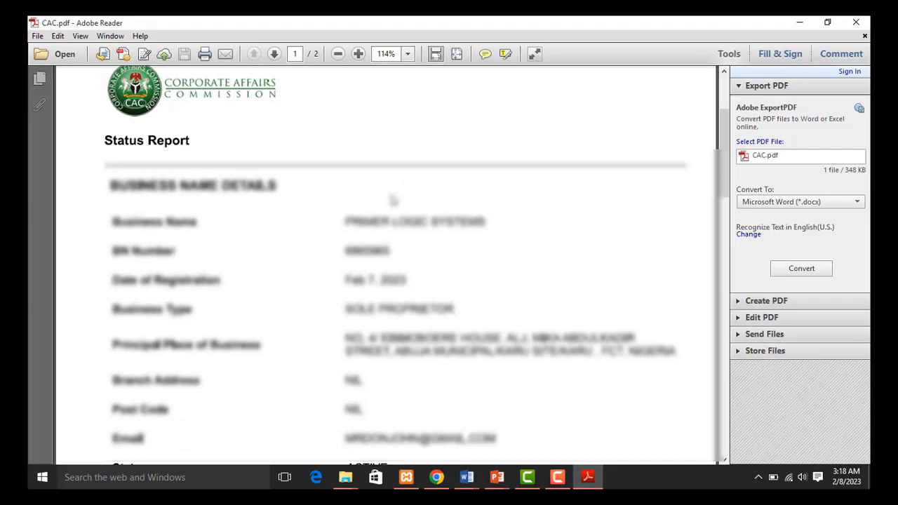
scroll(393, 201, down, 2)
scroll(390, 203, down, 1)
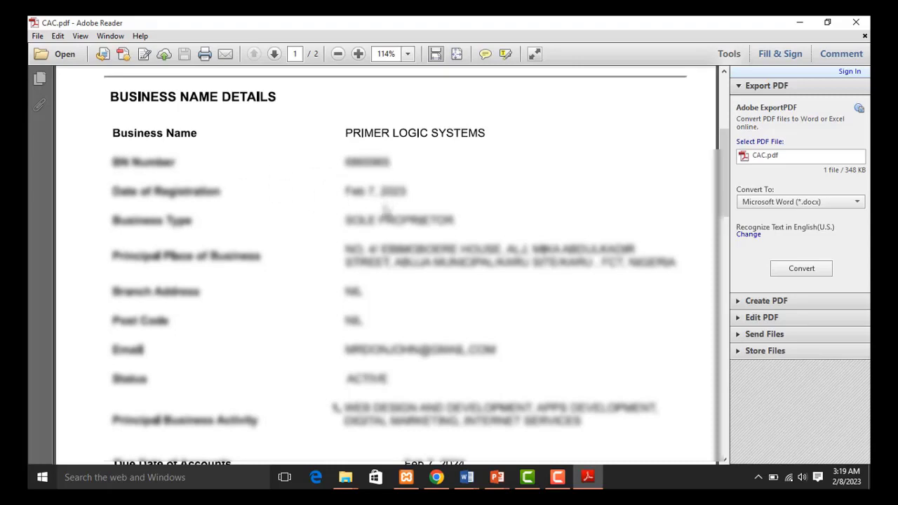
scroll(418, 212, down, 5)
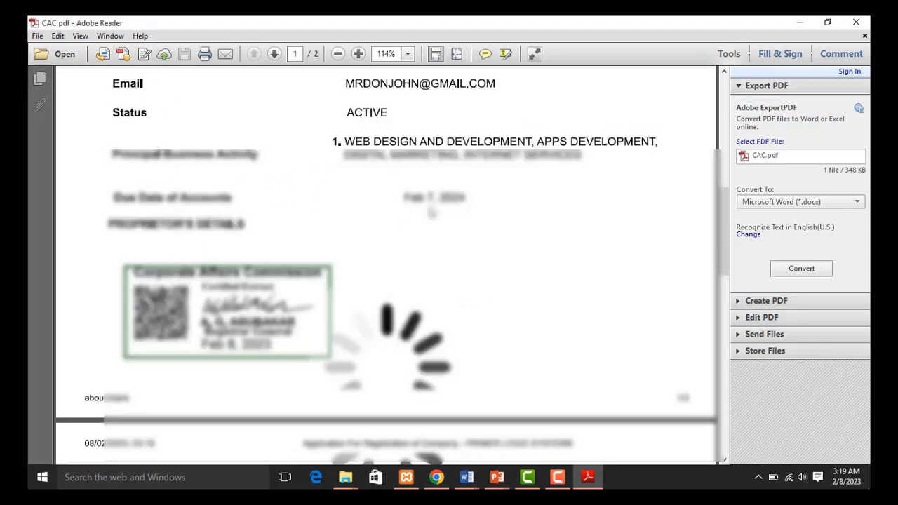
scroll(431, 212, down, 8)
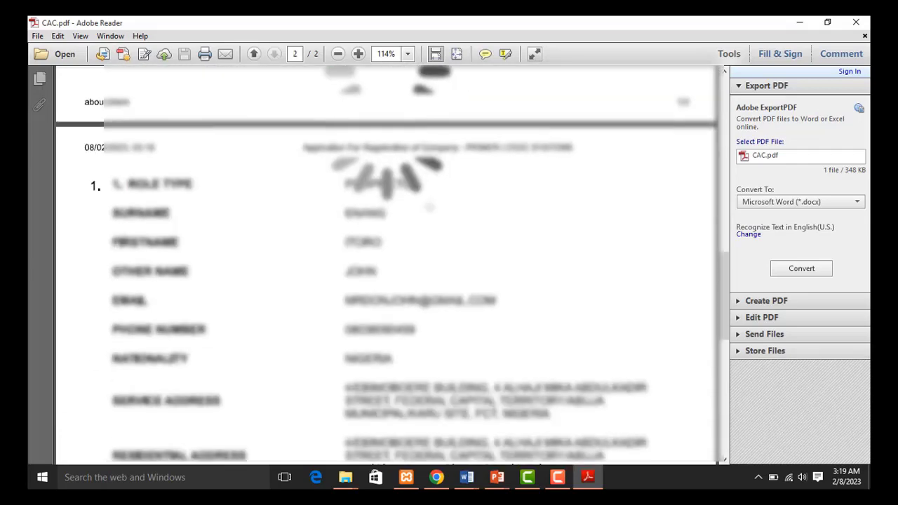
scroll(430, 207, down, 8)
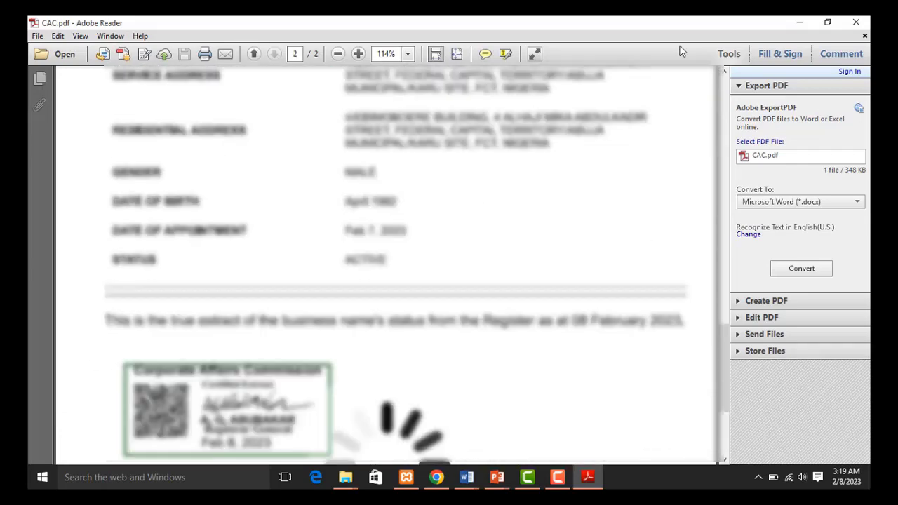
click(856, 25)
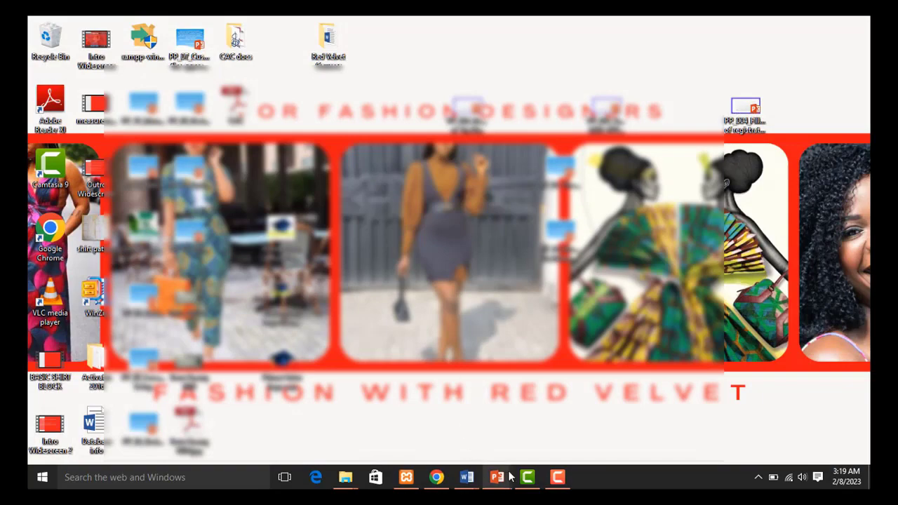
- Return to Chrome, download the CERTIFICATE for PRIMER LOGIC SYSTEMS, and open the downloaded PDF
click(438, 477)
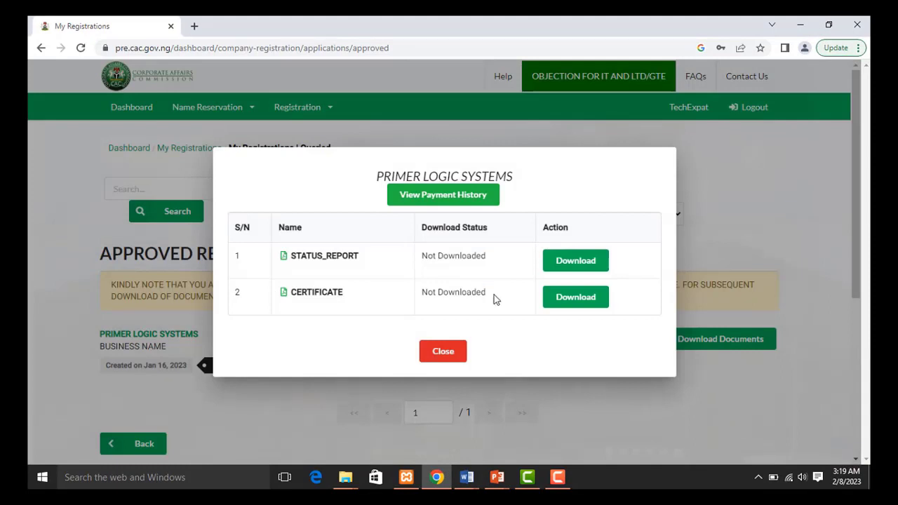
click(579, 309)
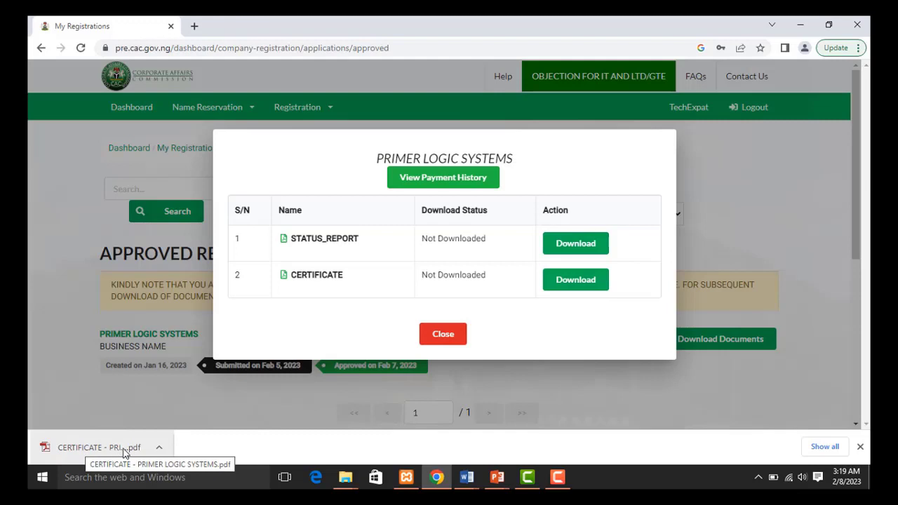
click(162, 445)
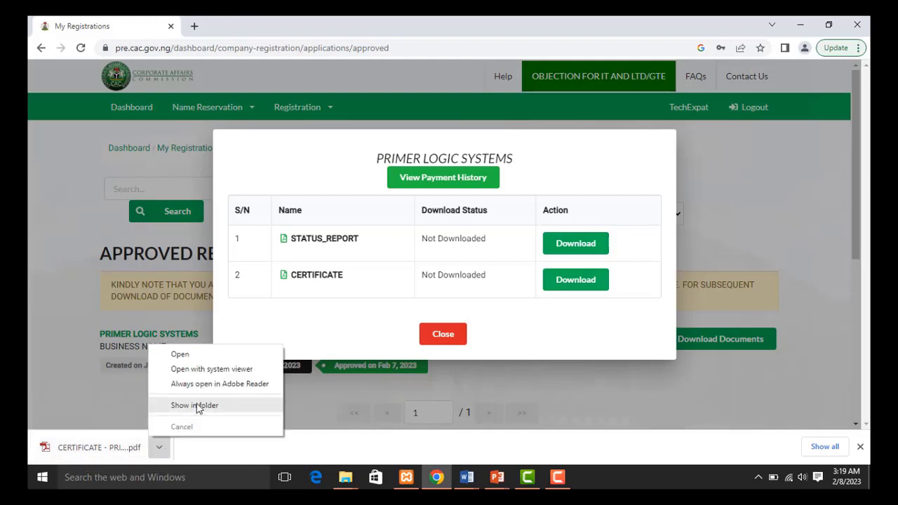
click(195, 357)
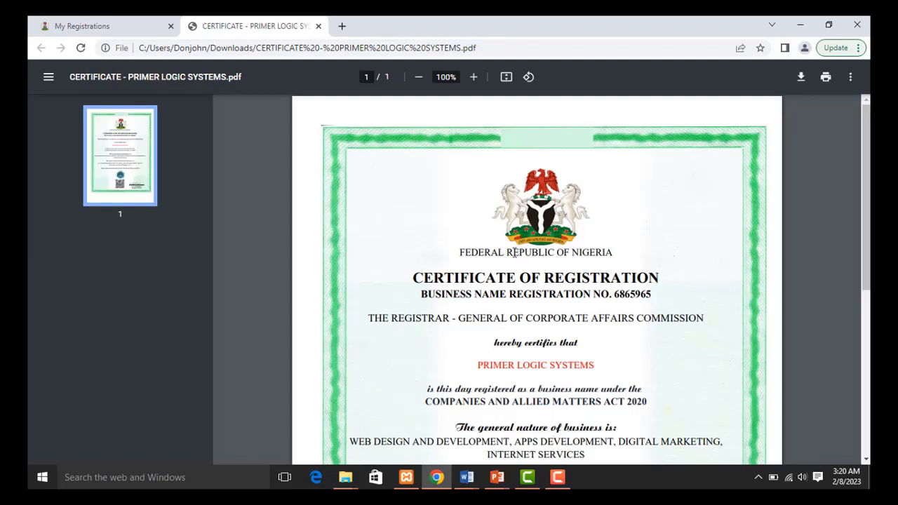
- Review the certificate of registration from its heading to the registrar's signature, ending at the start of the page
scroll(559, 242, down, 5)
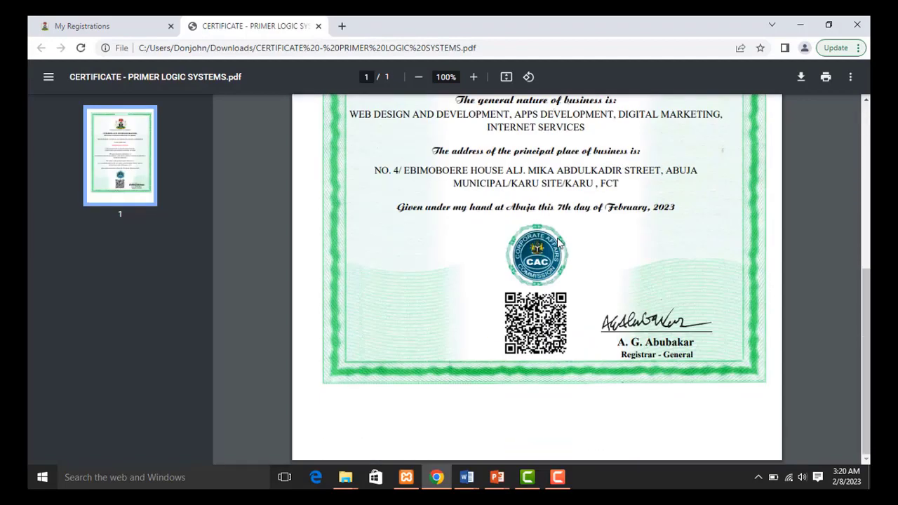
scroll(559, 242, up, 5)
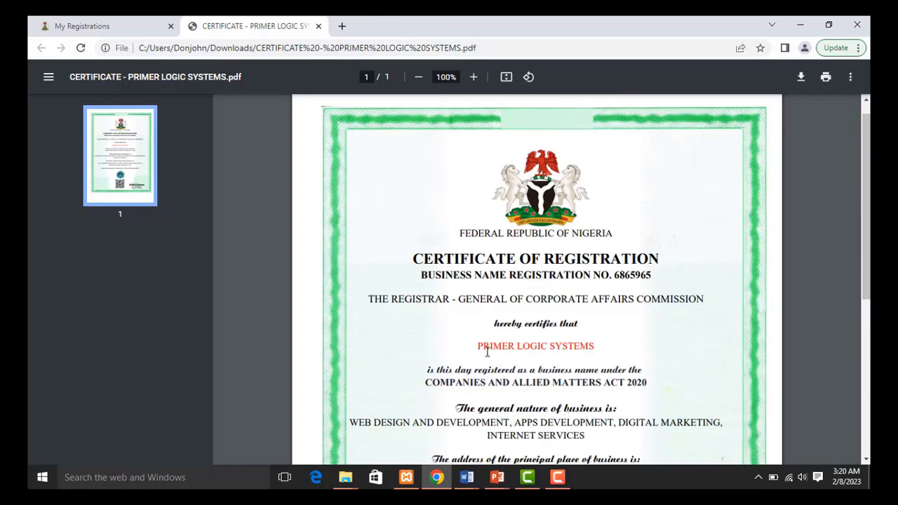
scroll(587, 345, down, 2)
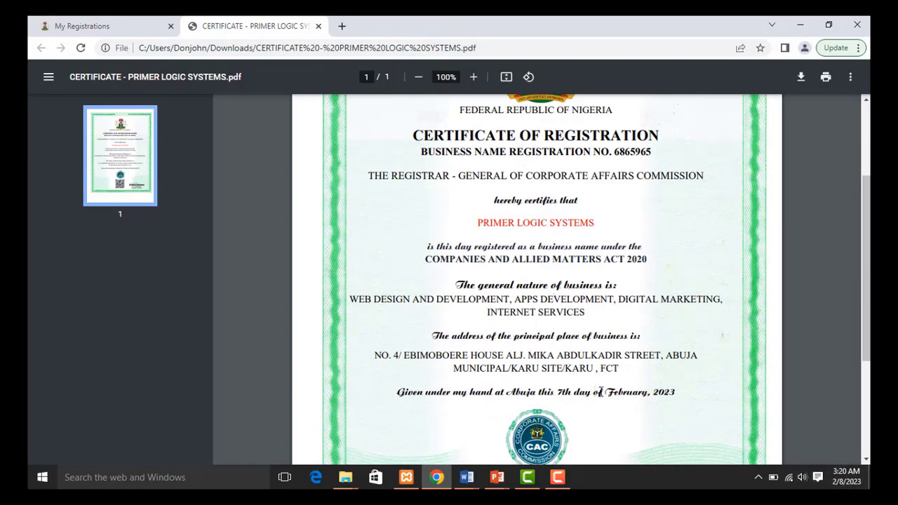
scroll(635, 362, down, 3)
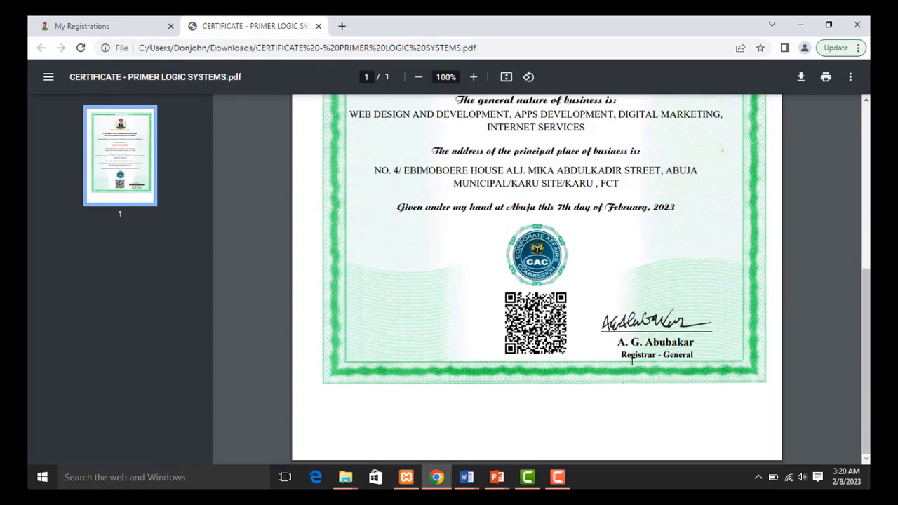
scroll(662, 340, up, 5)
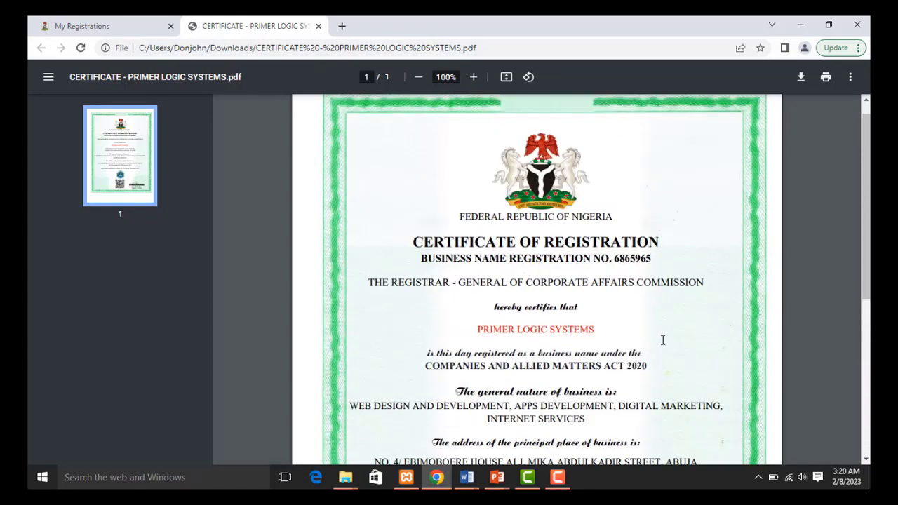
scroll(662, 340, up, 1)
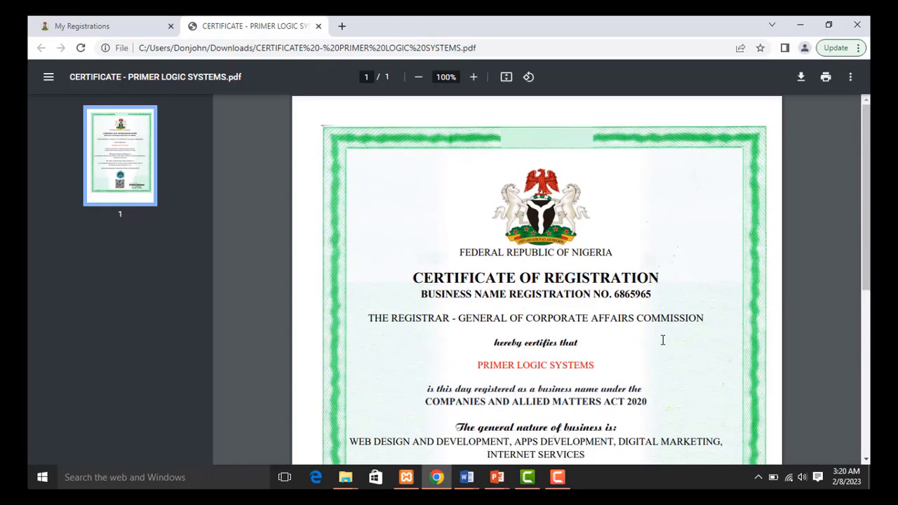